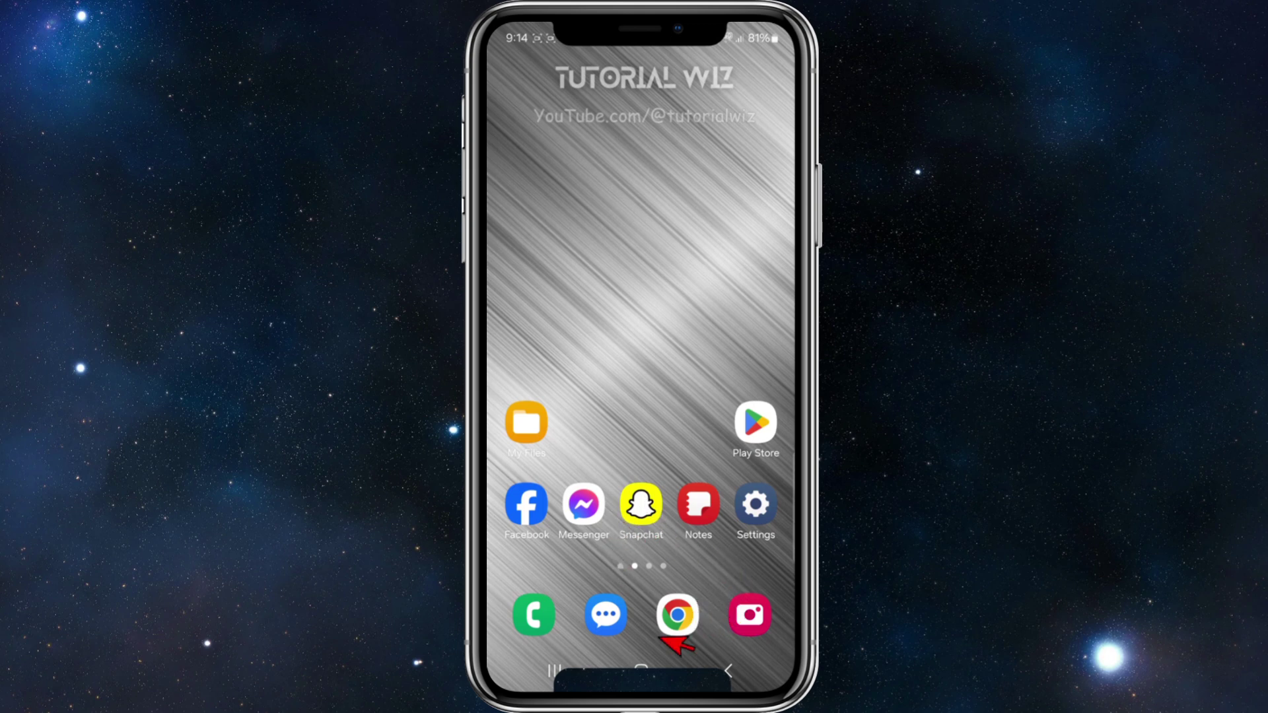
# - Load ring.com in Chrome and bring up the site's hamburger menu
pyautogui.click(672, 619)
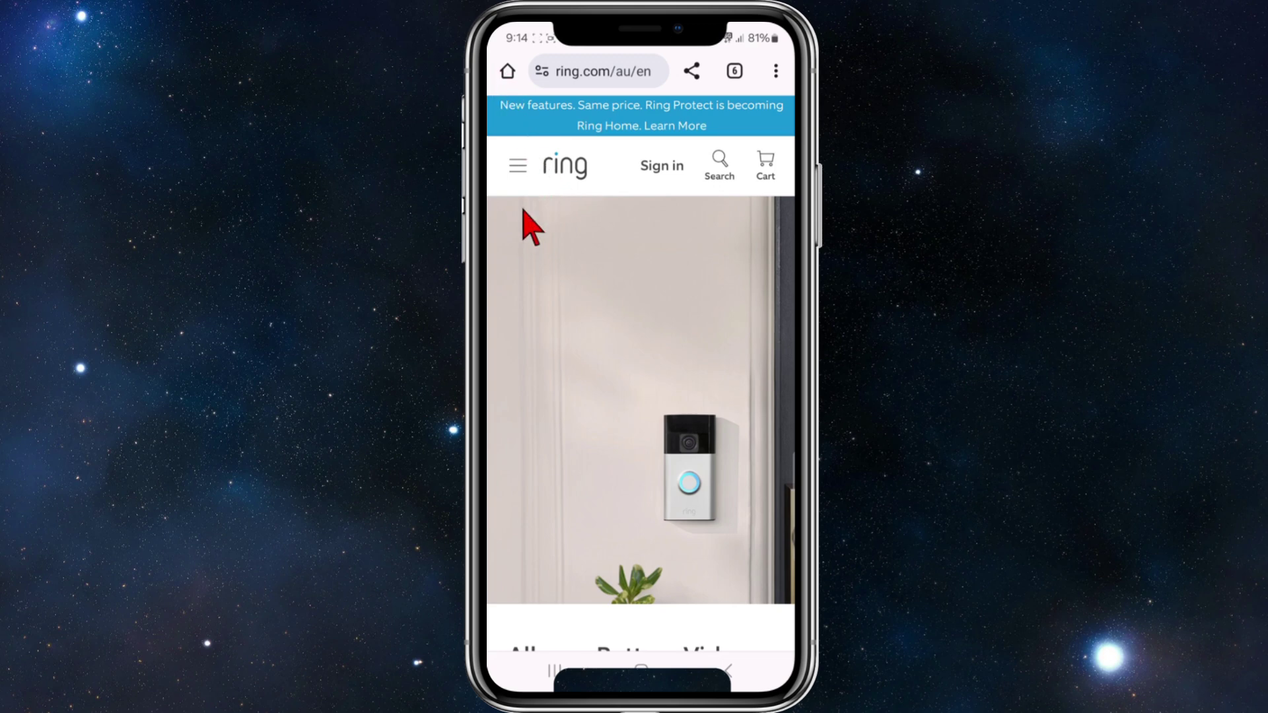
pyautogui.click(517, 165)
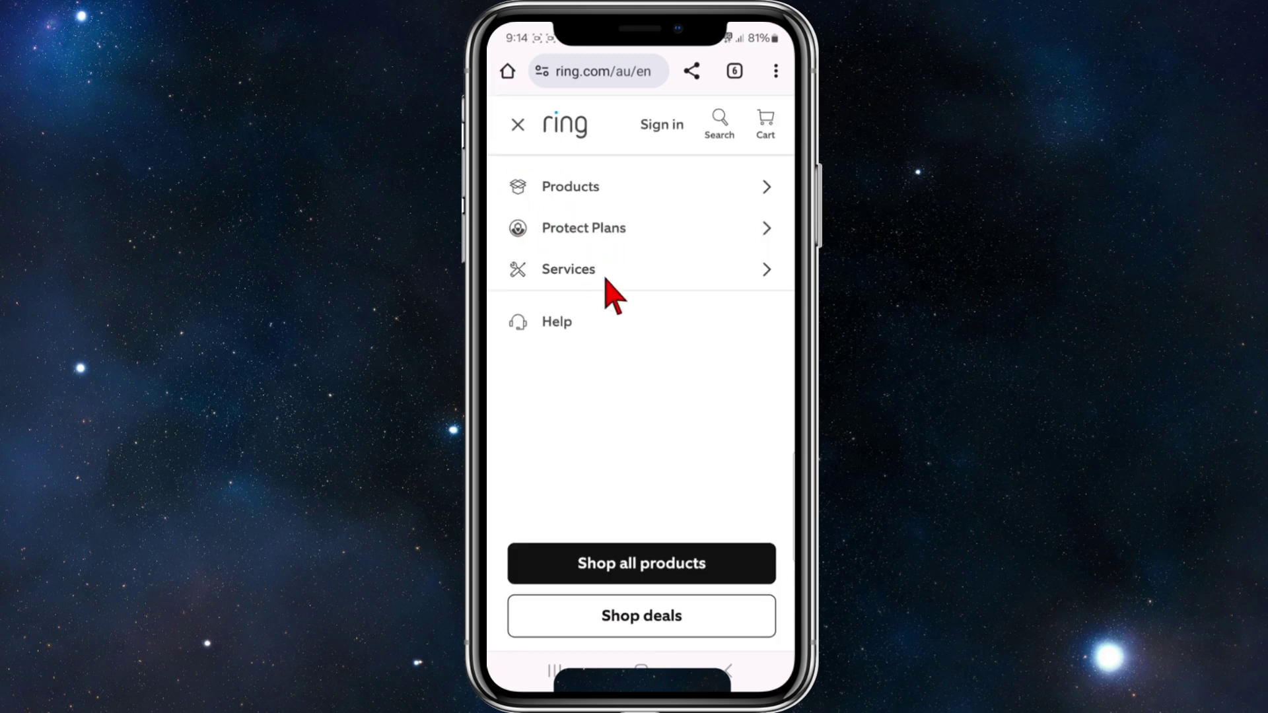
# - Go to Ring Help and open the virtual-agent support chat, returning to the Help page
pyautogui.click(572, 340)
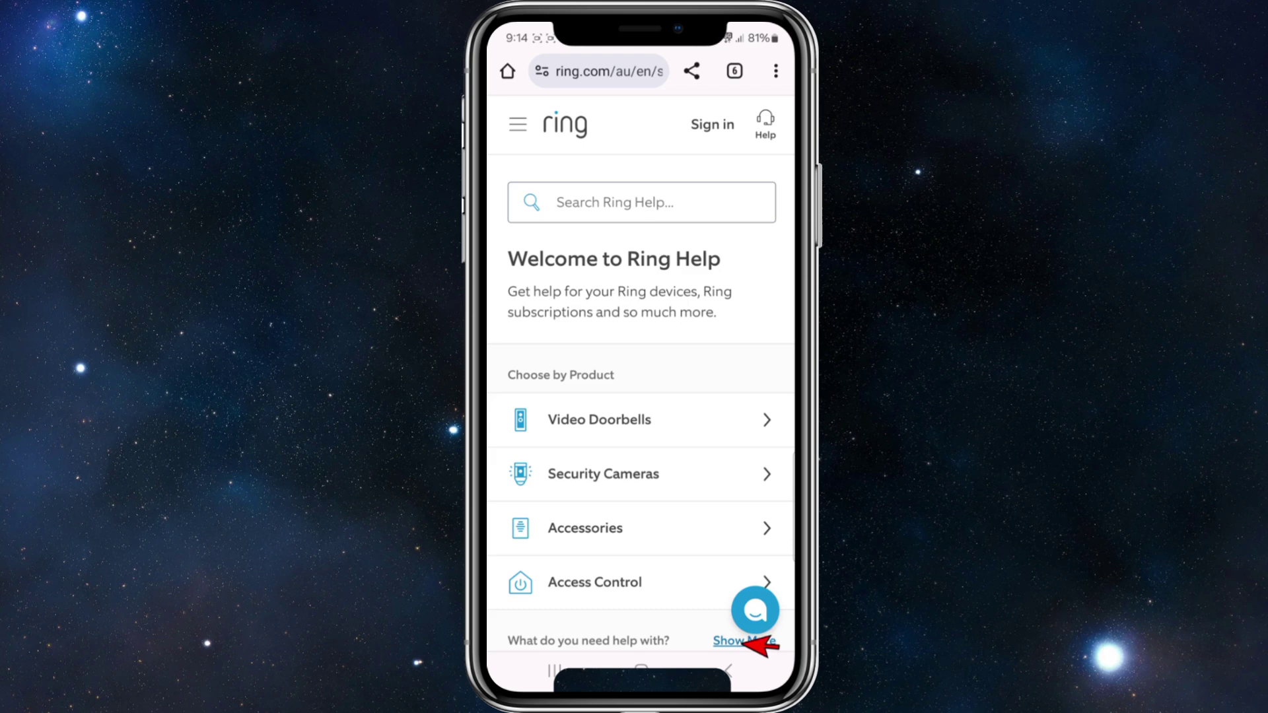
pyautogui.click(755, 611)
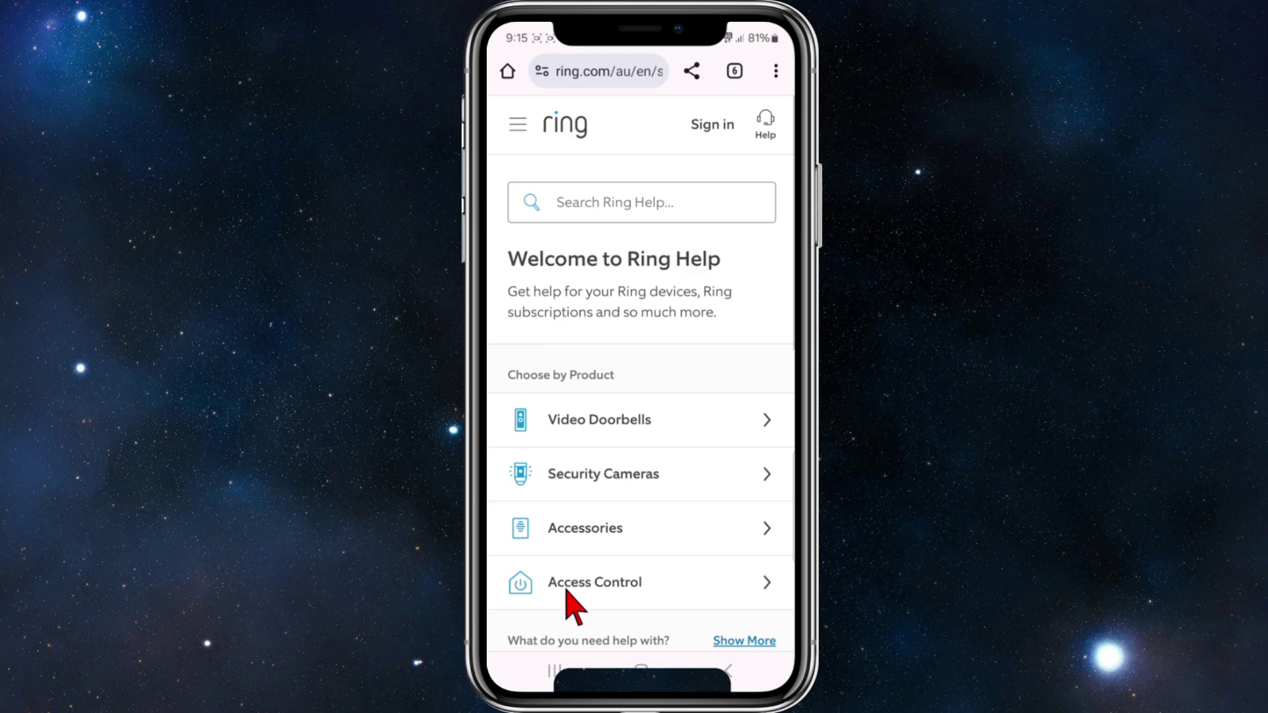
pyautogui.scroll(-1, 608, 526)
pyautogui.scroll(-3, 609, 525)
pyautogui.scroll(-5, 608, 525)
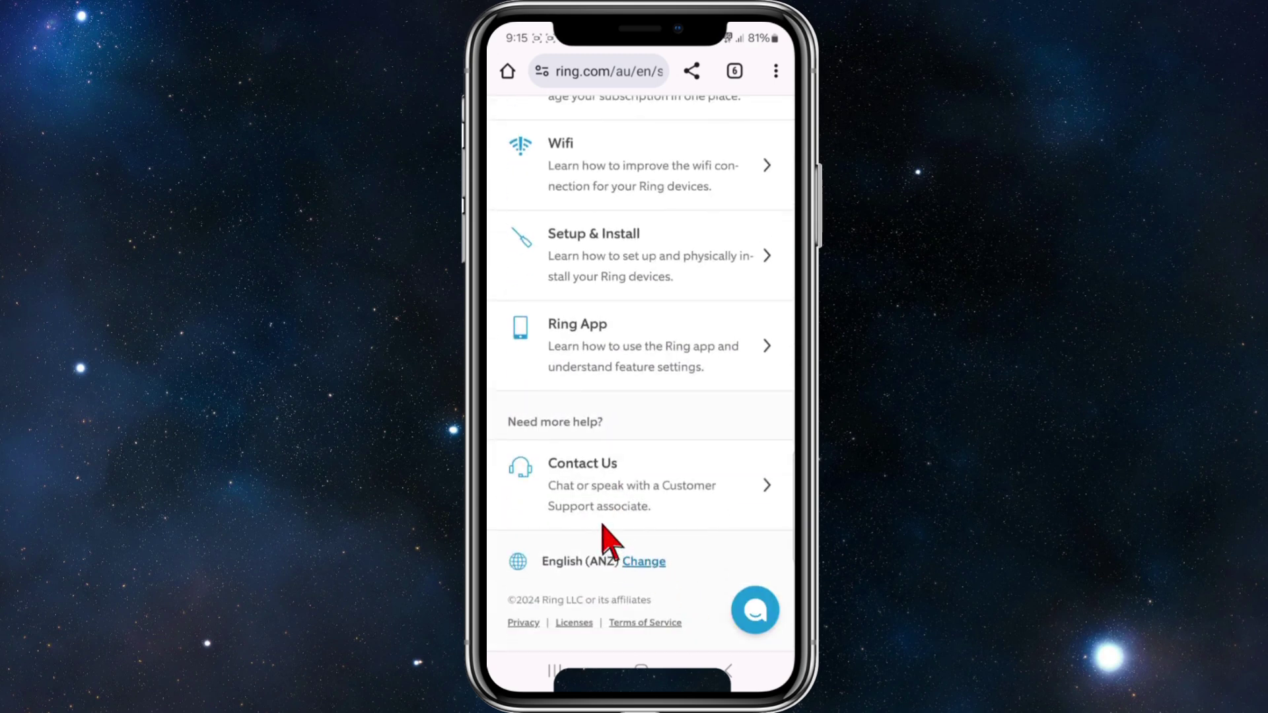
# - Open the Contact Us page and bring its Chat and Call Us options into view
pyautogui.click(601, 525)
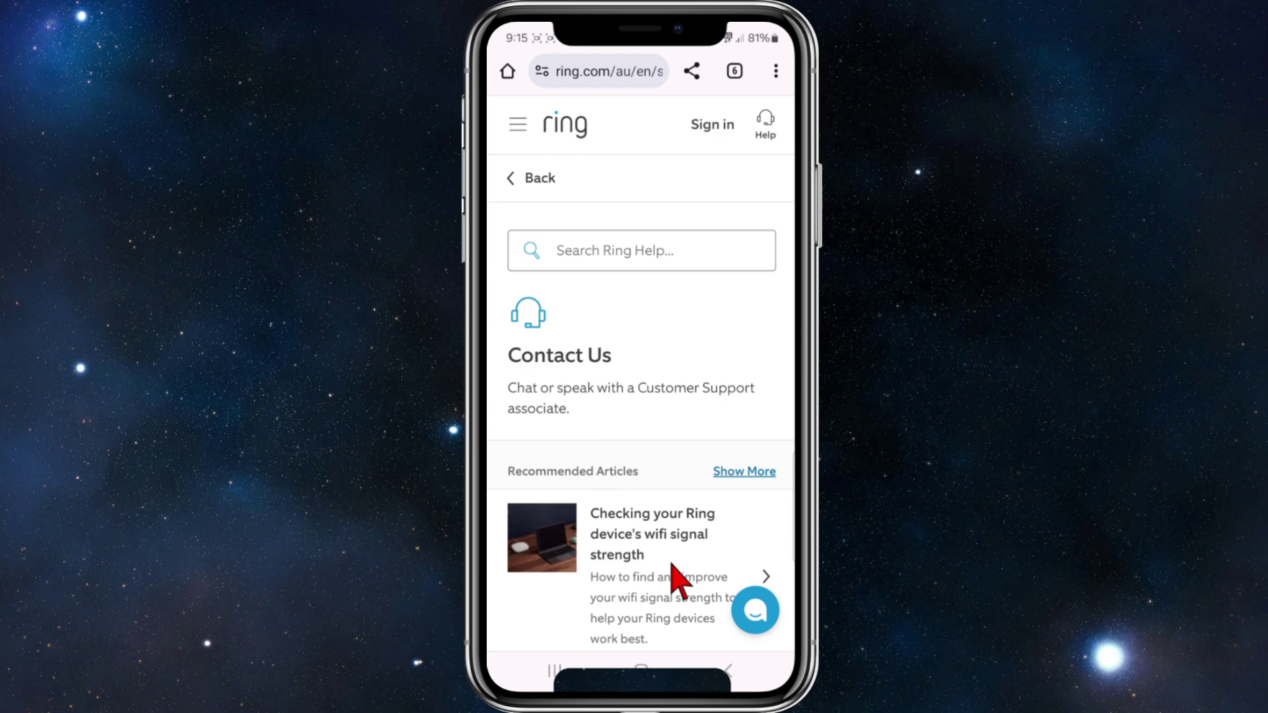
pyautogui.scroll(-5, 578, 451)
pyautogui.scroll(-3, 578, 458)
pyautogui.scroll(-1, 577, 458)
pyautogui.scroll(-2, 578, 458)
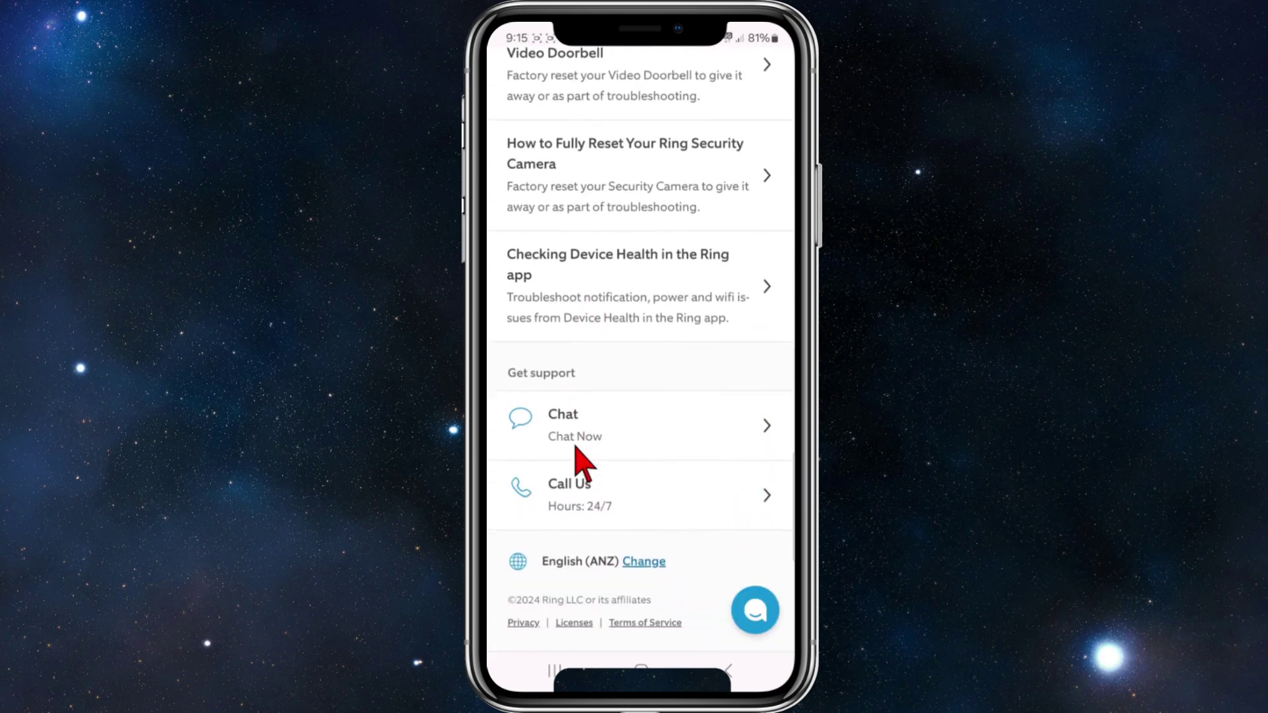